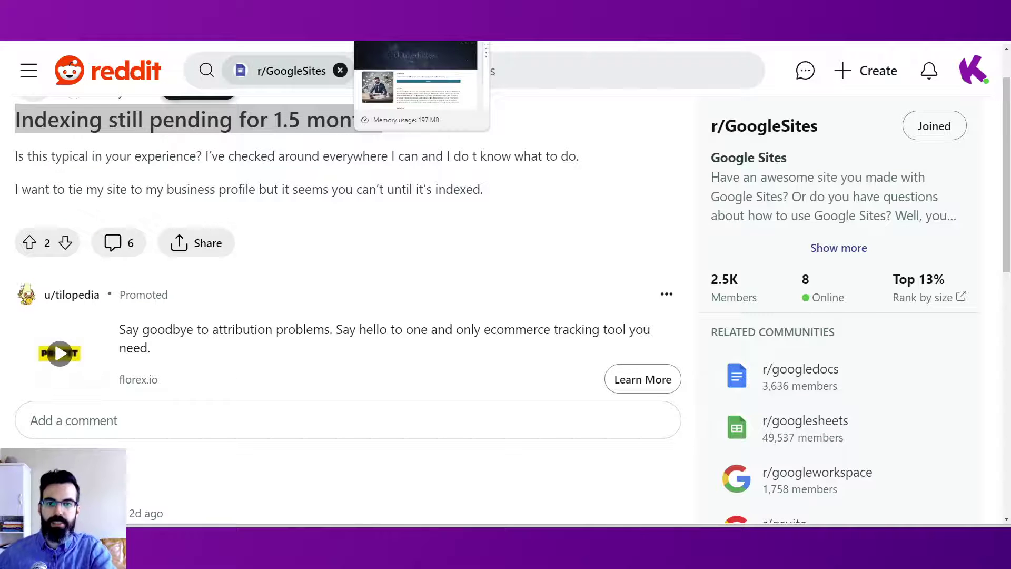
- Leave the Reddit indexing thread for the Example Profile site editor tab
click(416, 42)
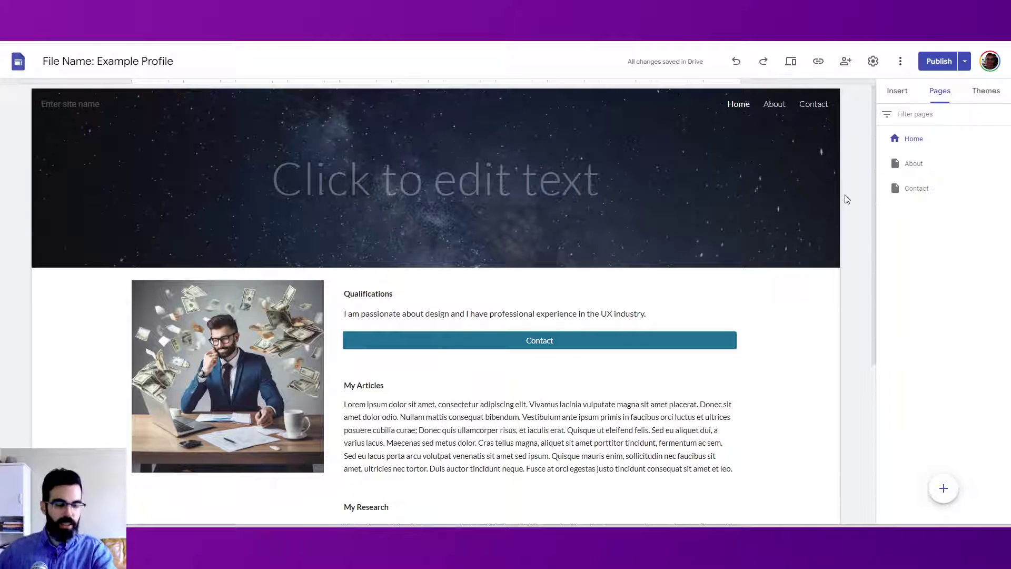
- Select the Home page header and open the Publish dropdown options
mouse_move(828, 197)
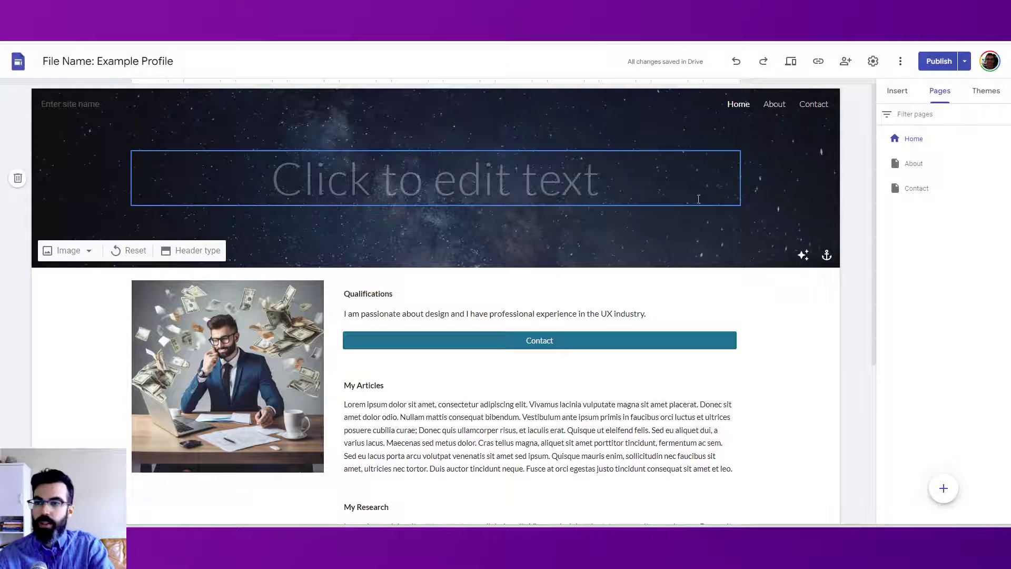
click(800, 197)
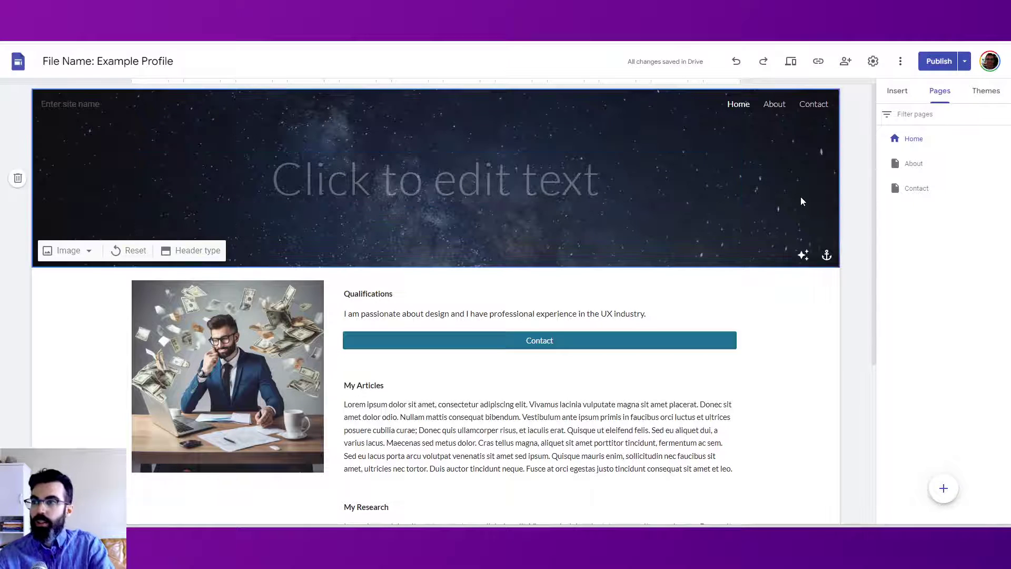
click(964, 61)
- View the live site and check its SEO: 4-character title, no description
click(930, 121)
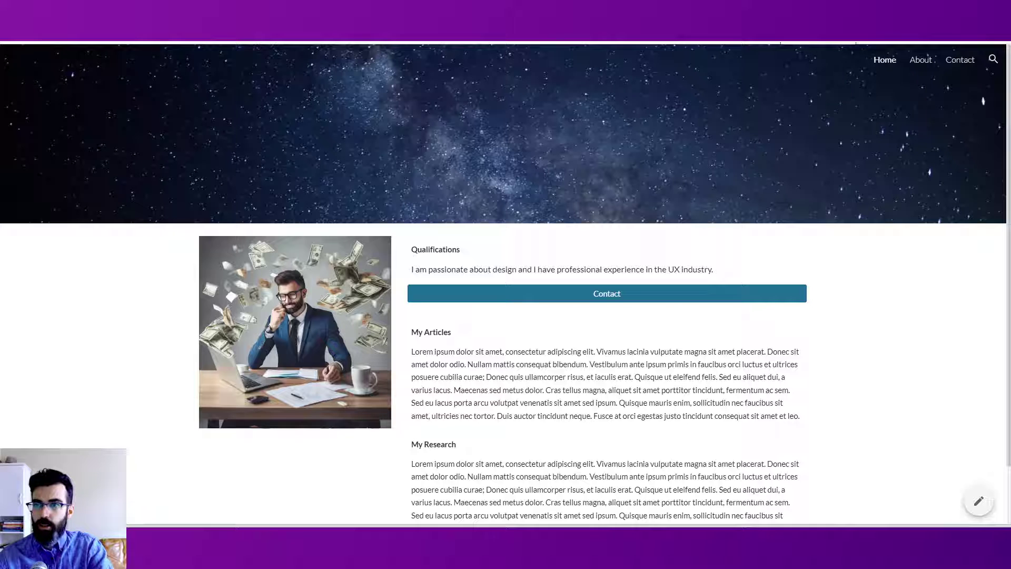
click(783, 41)
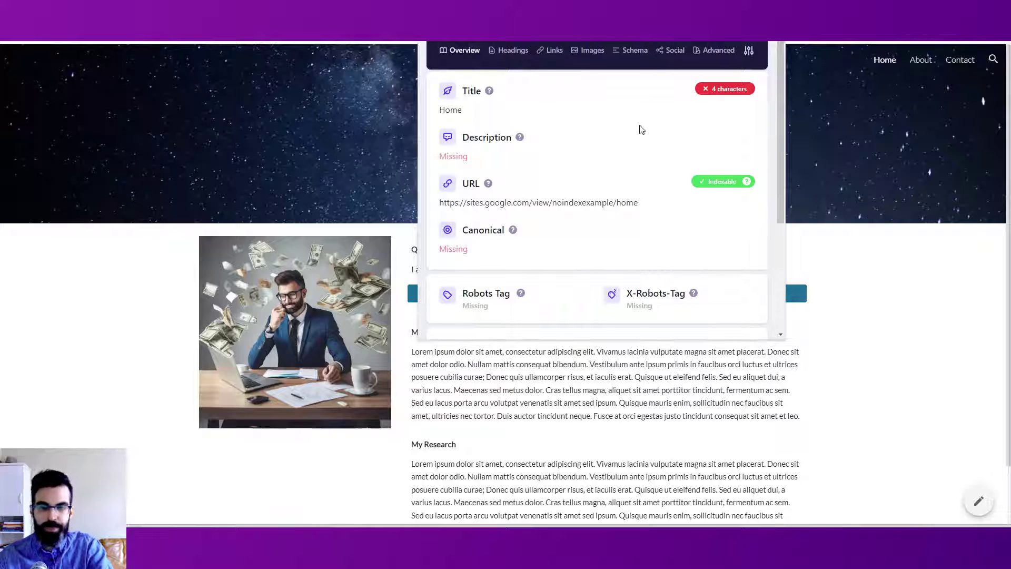
click(828, 149)
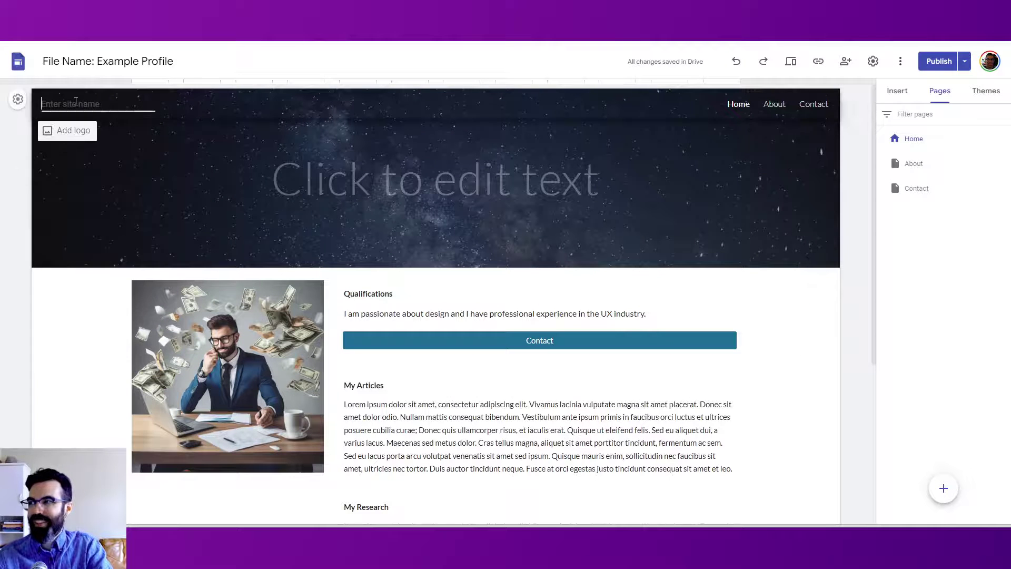
- Name the site with the owner's name followed by 'Chicago Copywriter'
click(101, 121)
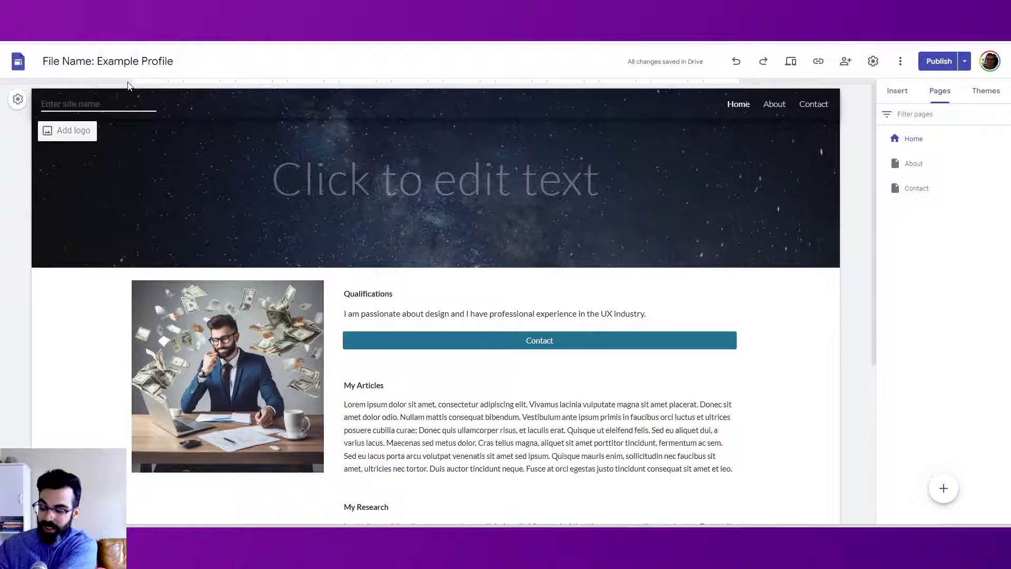
text(John S)
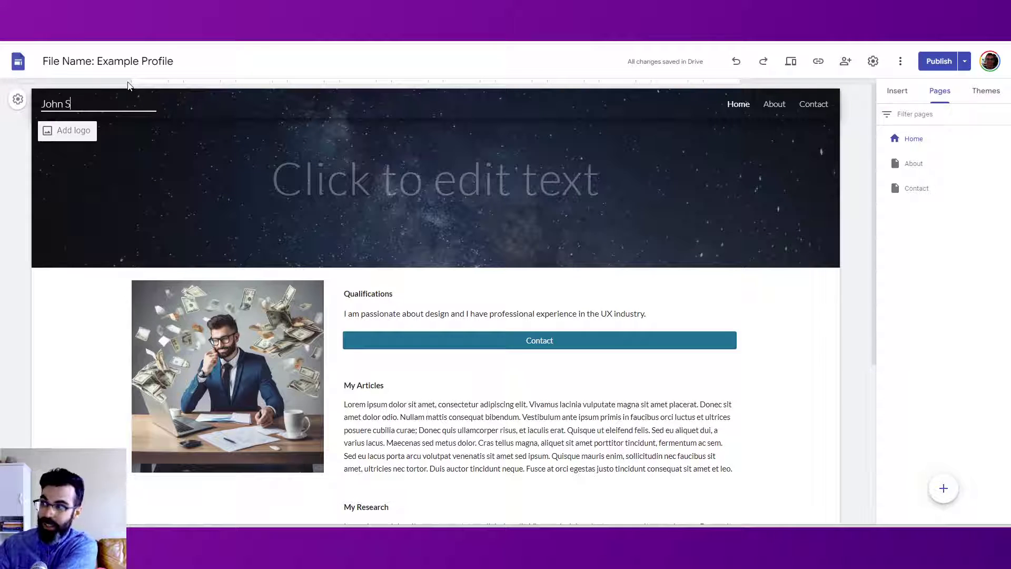
text(mith Chica)
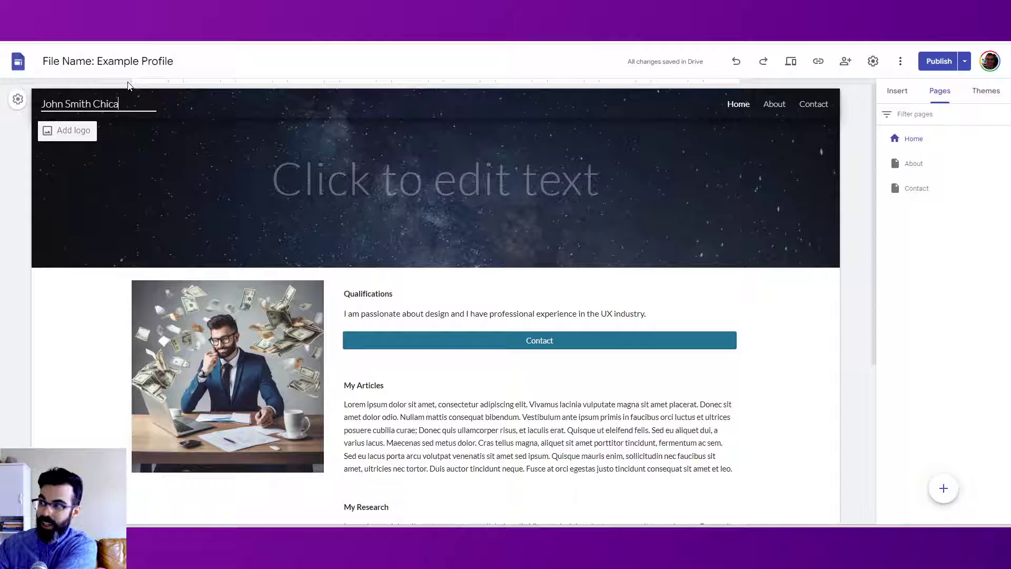
text(go Copywriter)
key(Tab)
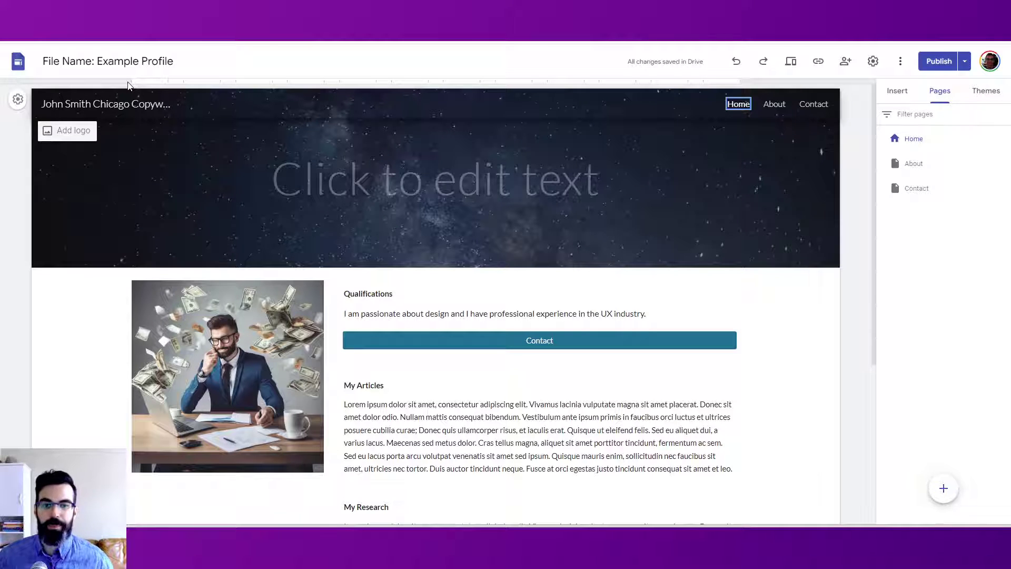
- Preview the About page's SEO details, then republish the site with the new name
click(745, 156)
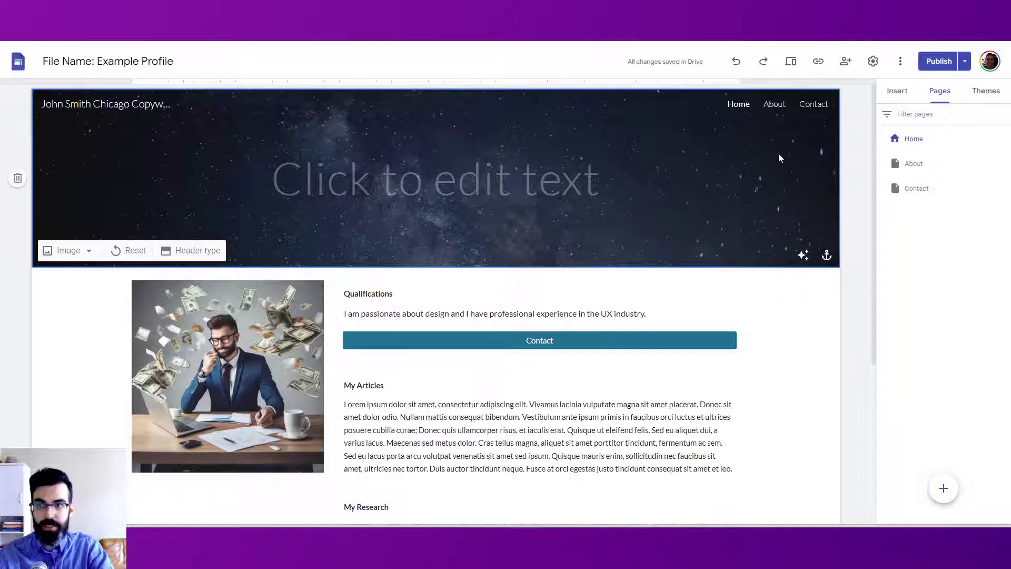
click(791, 61)
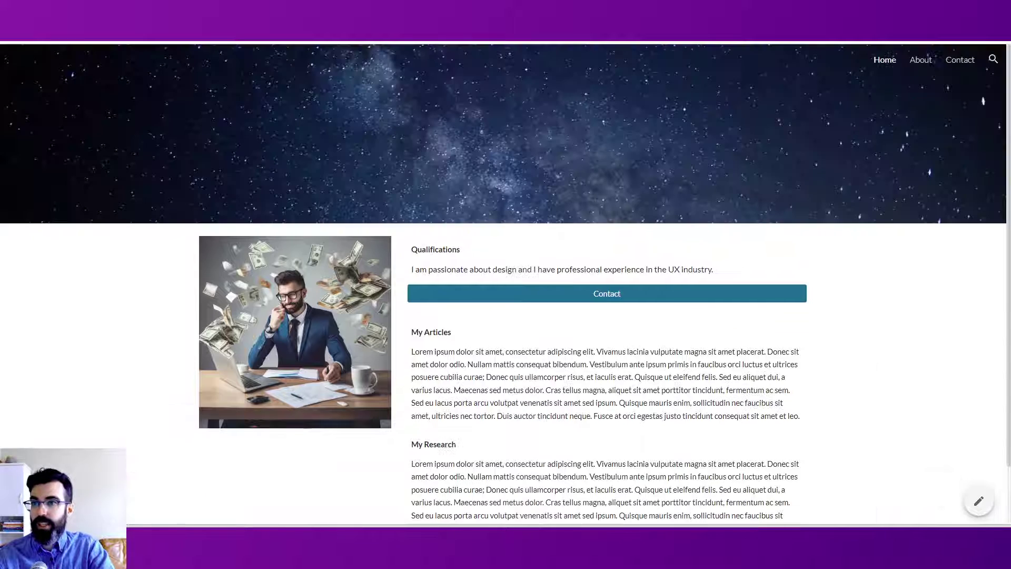
click(921, 61)
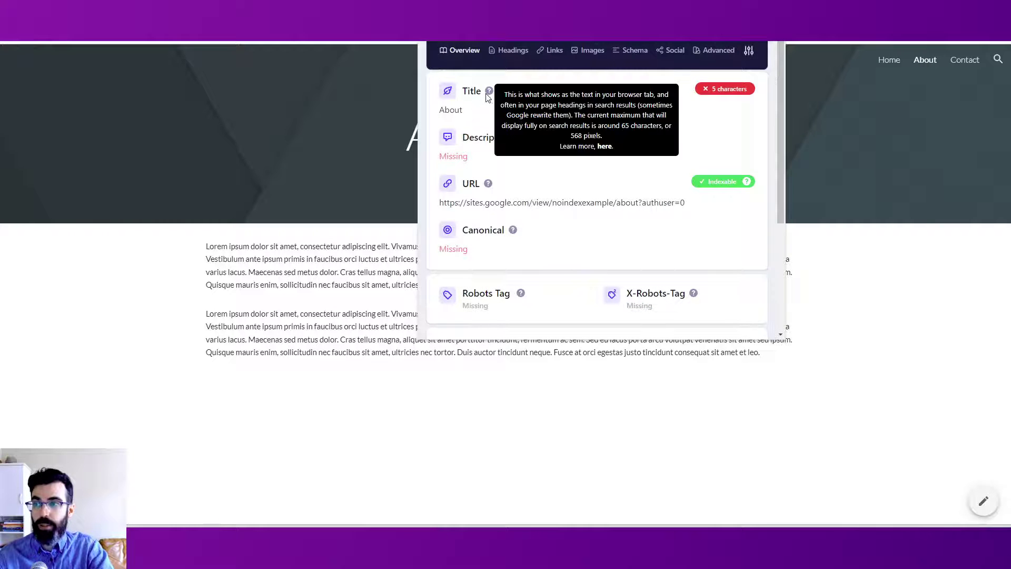
click(889, 128)
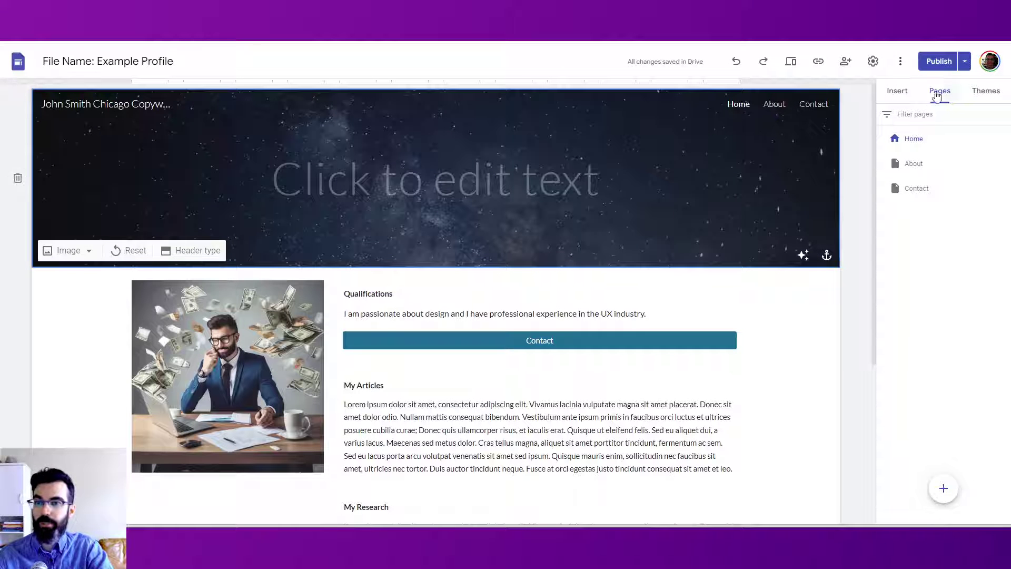
click(935, 63)
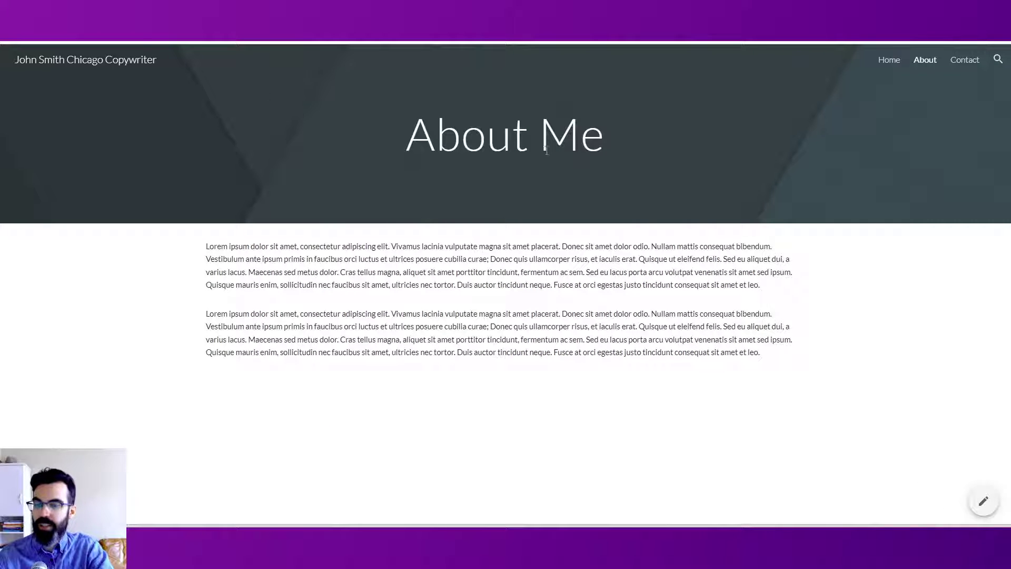
- Inspect the About page's SEO title, highlighting 'About', then close the SEO details
click(774, 37)
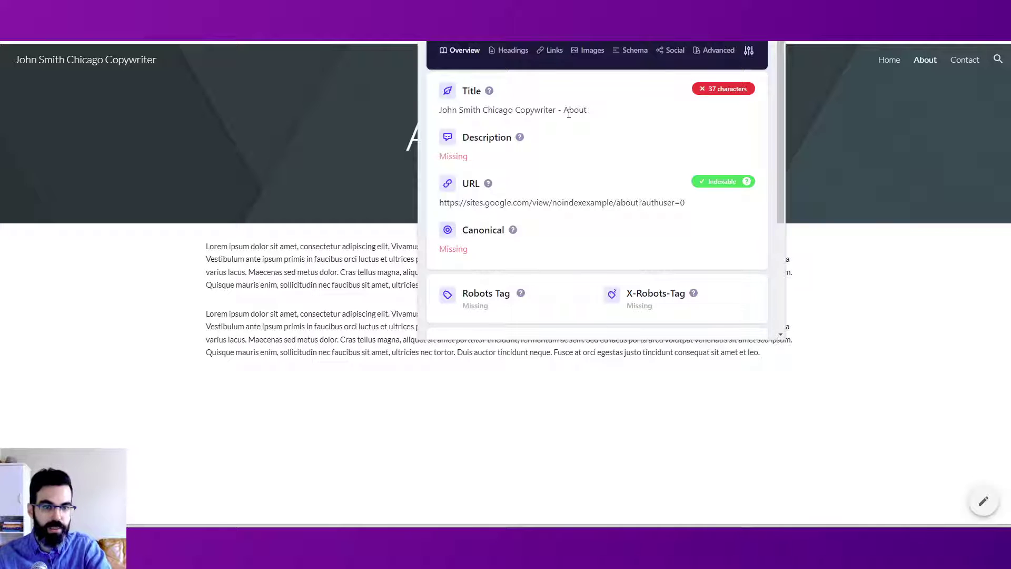
double_click(572, 107)
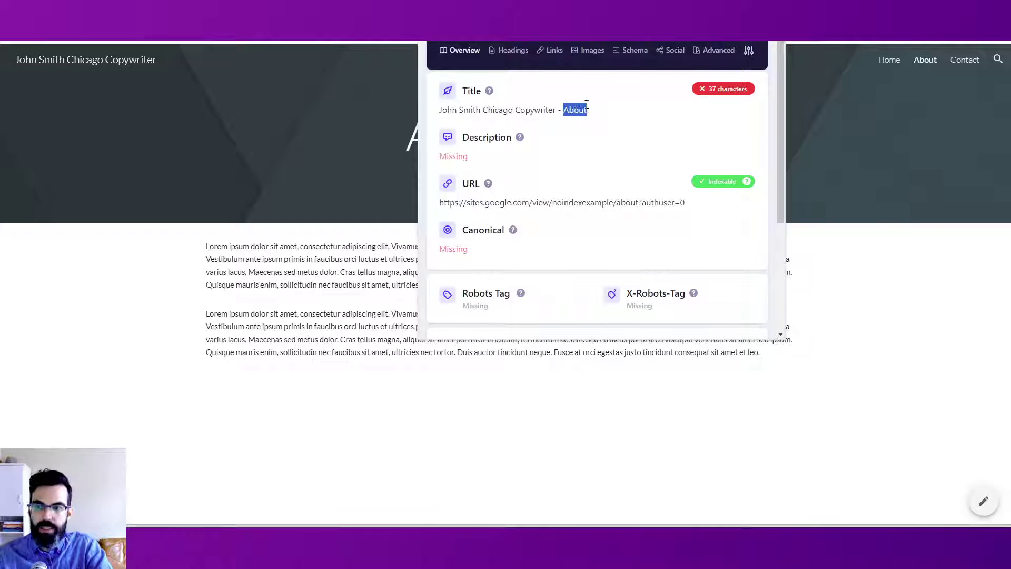
click(567, 108)
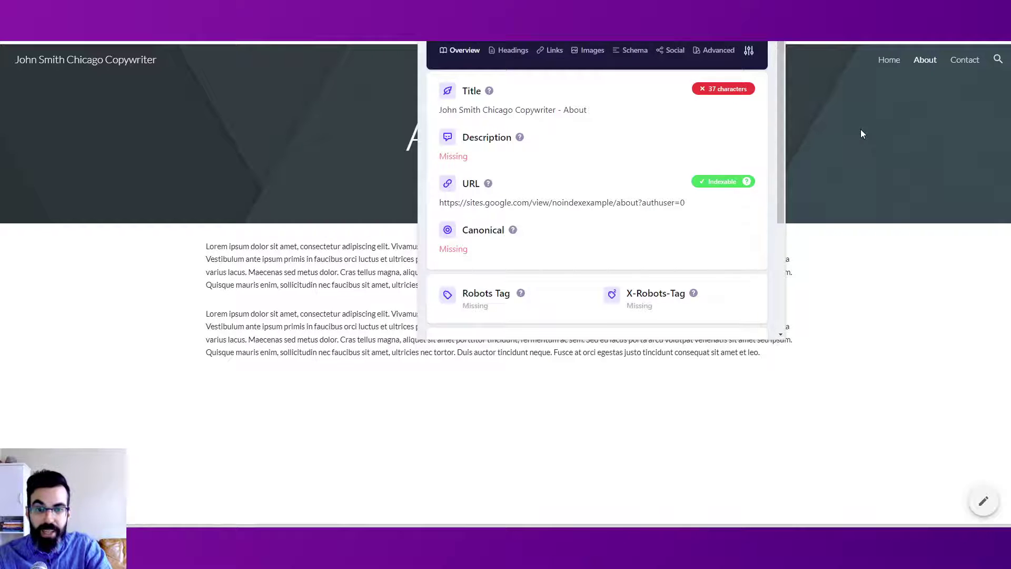
click(898, 145)
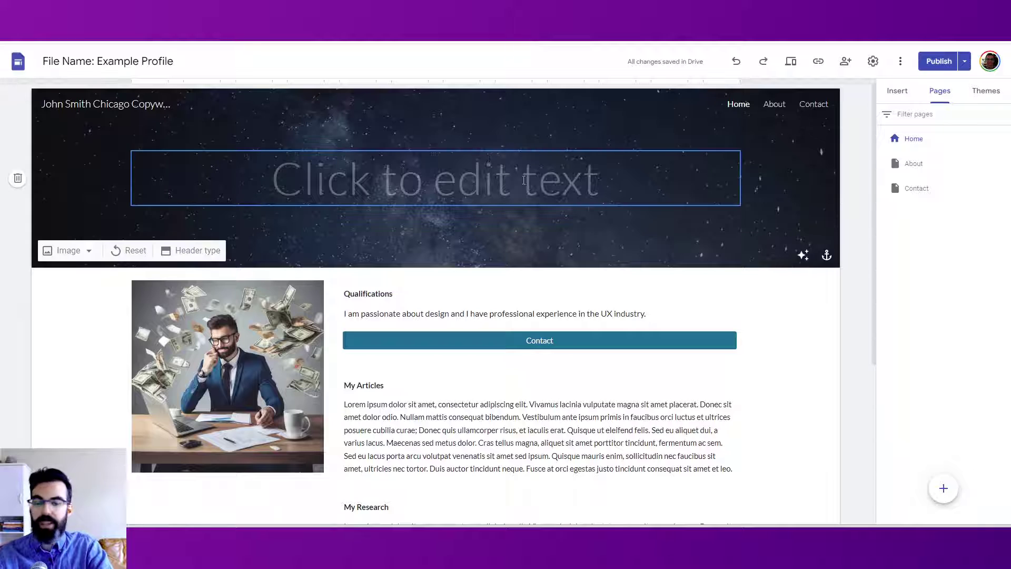
- Make the Home header title the owner's name plus 'Portfolio' in Title style
click(534, 180)
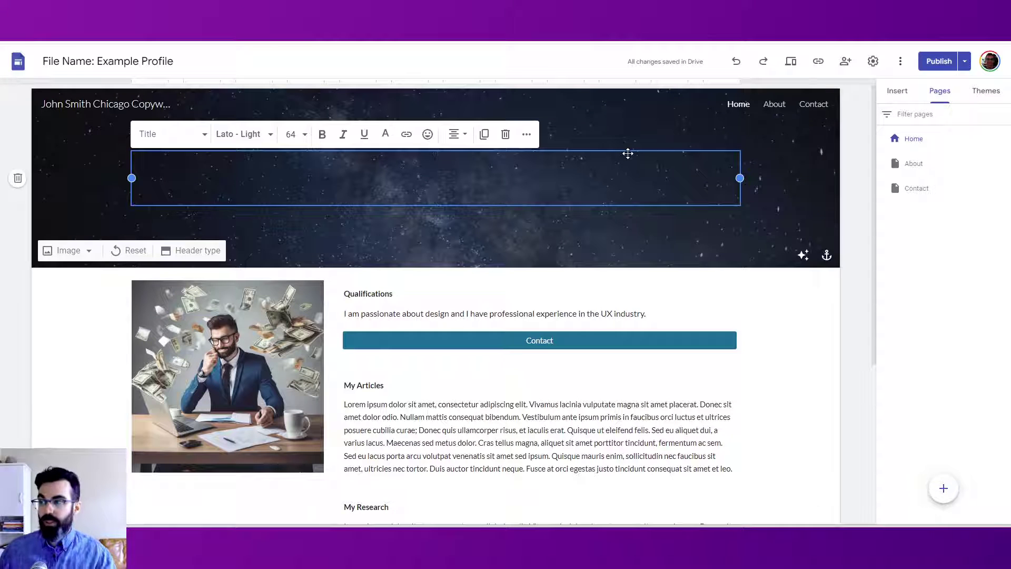
click(151, 134)
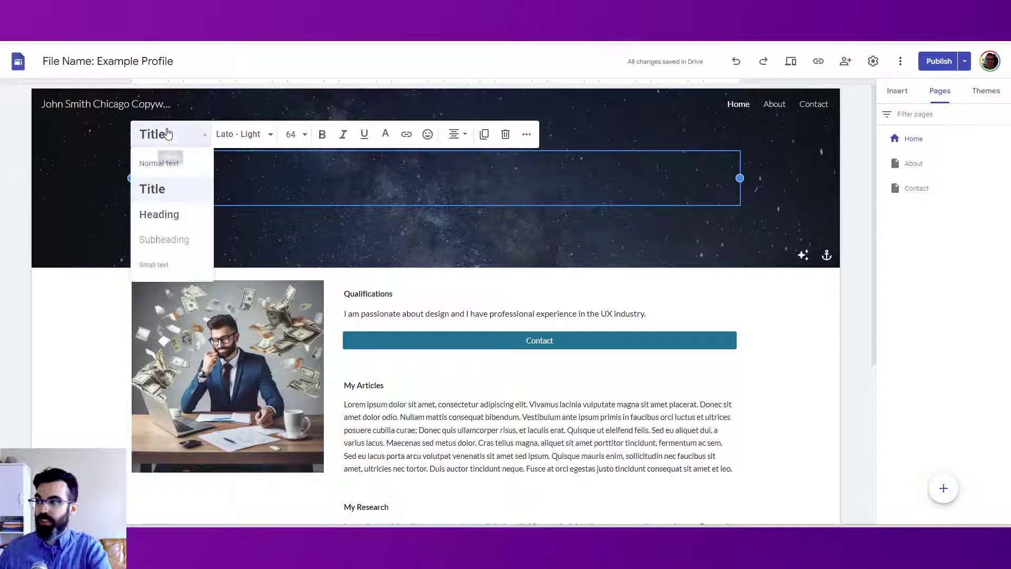
click(167, 191)
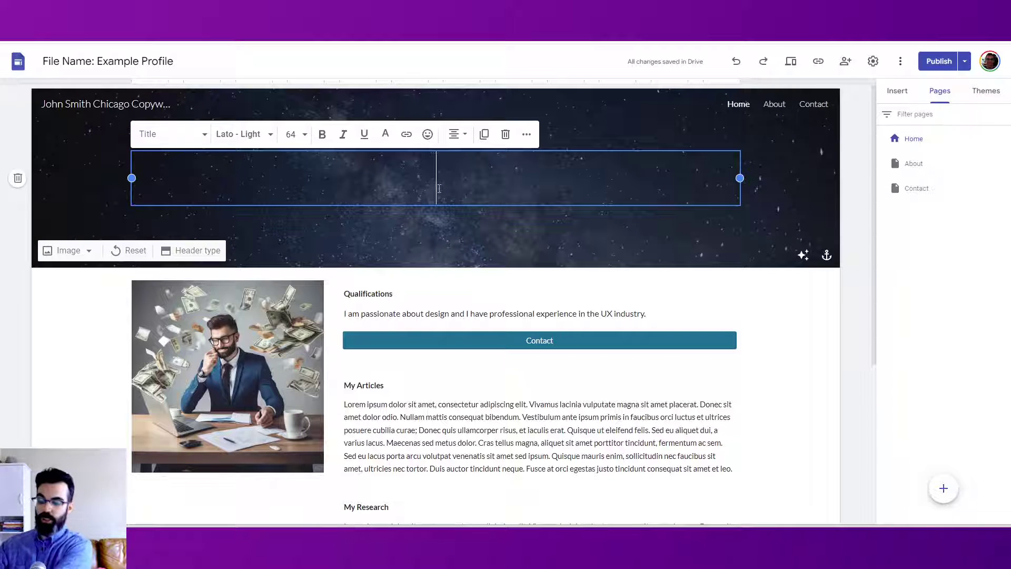
text(John Smith)
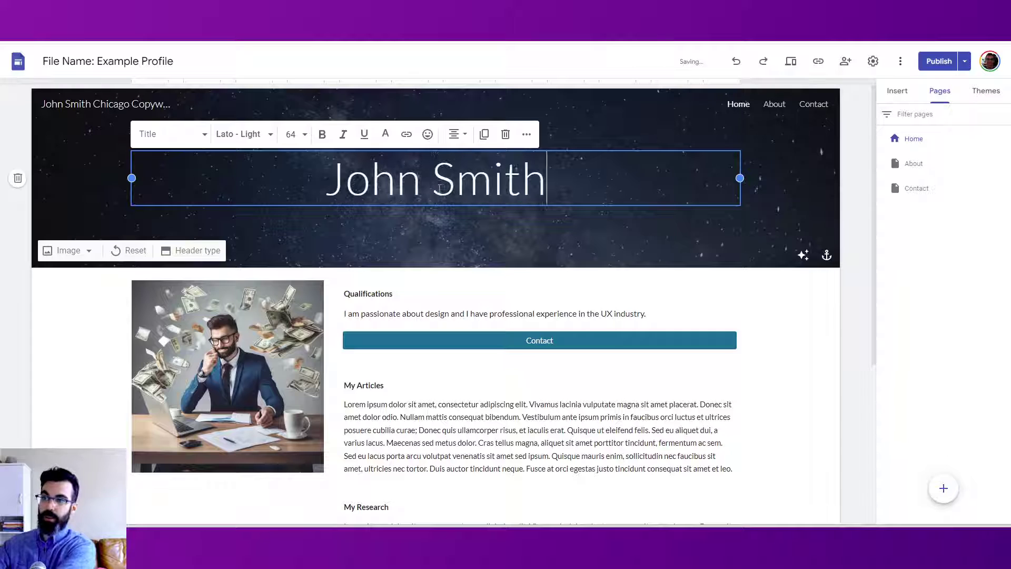
text( P)
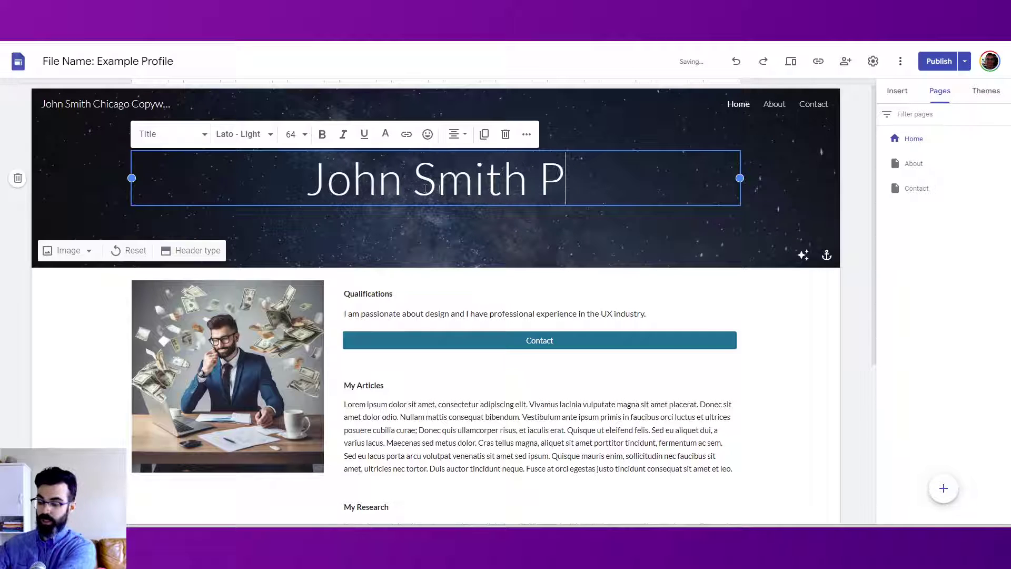
text(ortfolio)
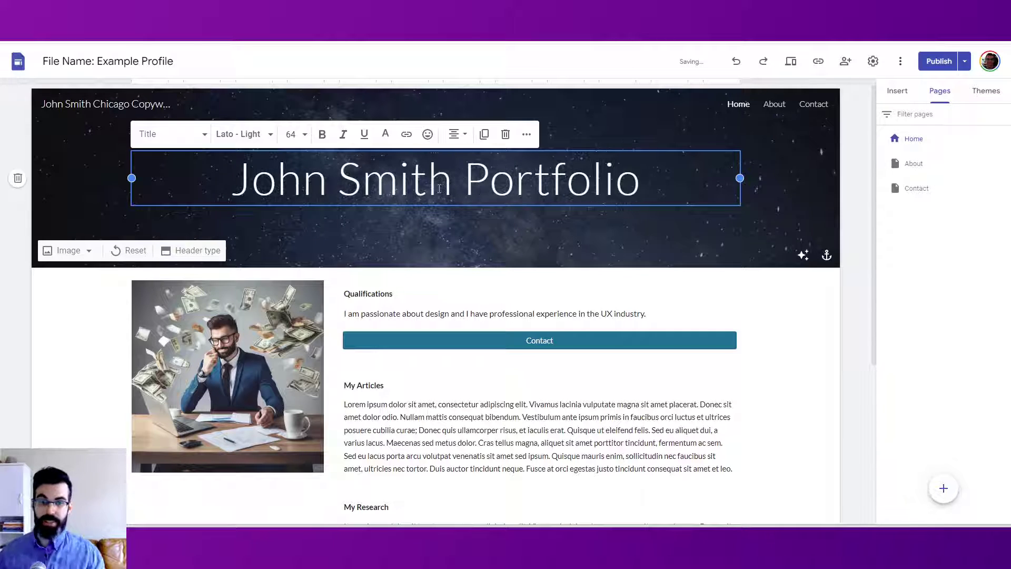
click(580, 235)
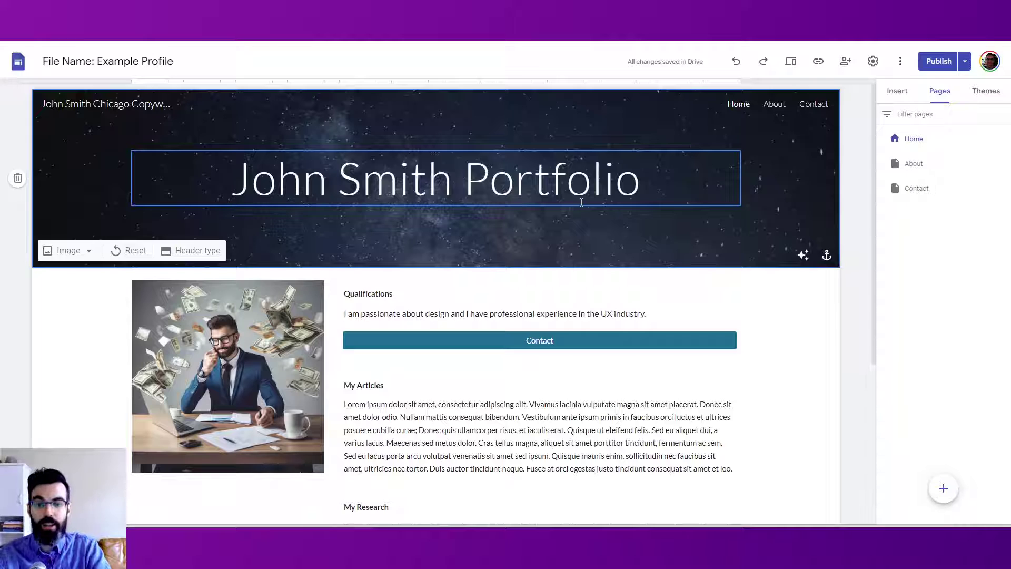
- Style the Qualifications text as a Heading
click(361, 298)
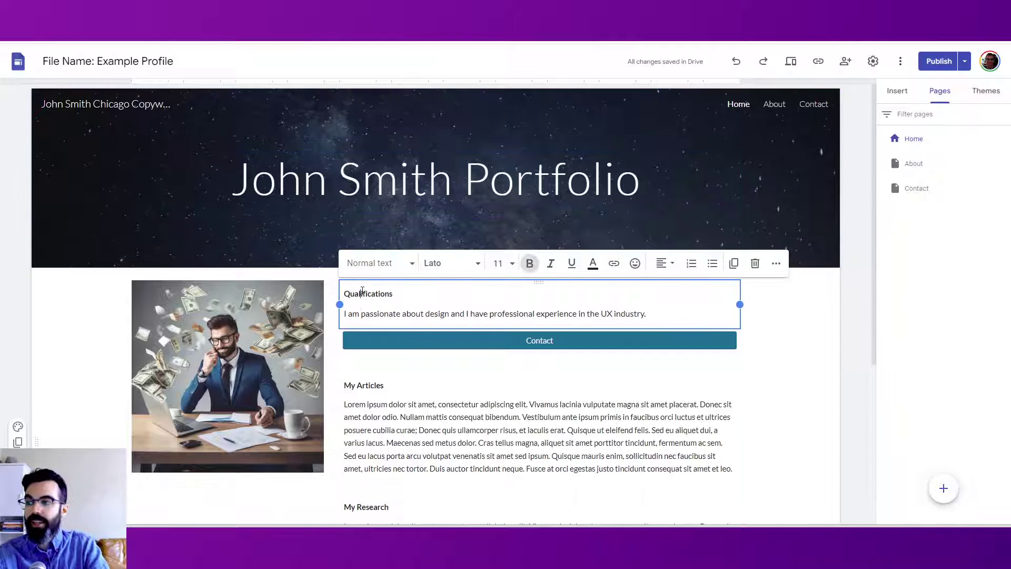
click(372, 273)
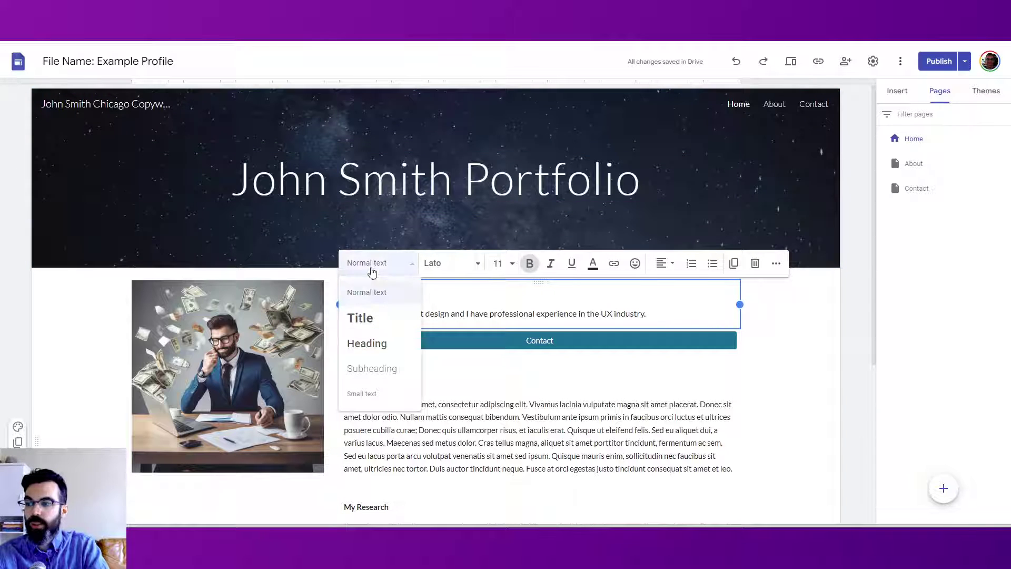
click(384, 345)
- Style the My Articles text as a Subheading and finish editing the block
click(357, 391)
click(383, 347)
click(388, 448)
scroll(445, 433, down, 2)
click(516, 354)
scroll(516, 352, down, 3)
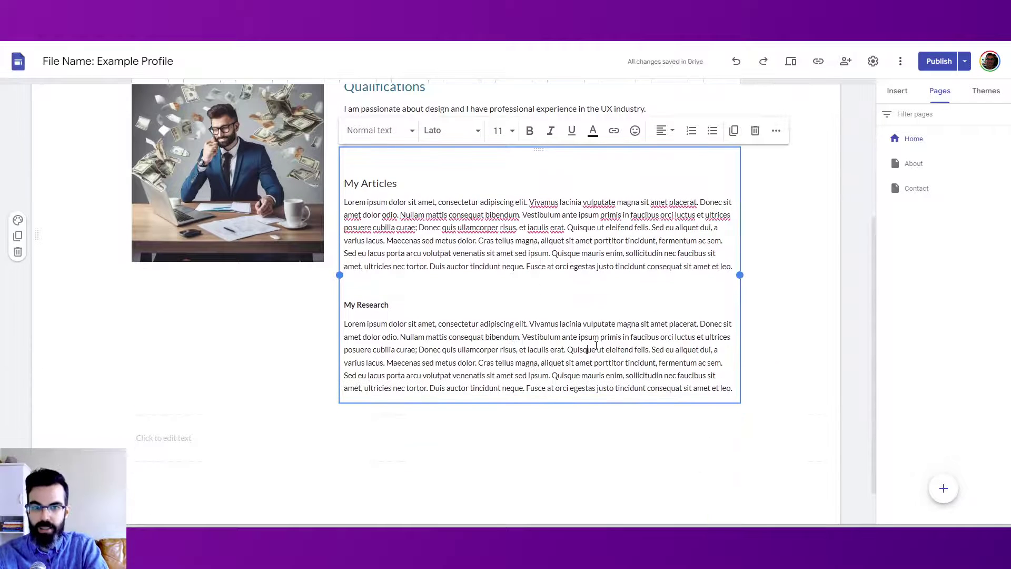
click(791, 325)
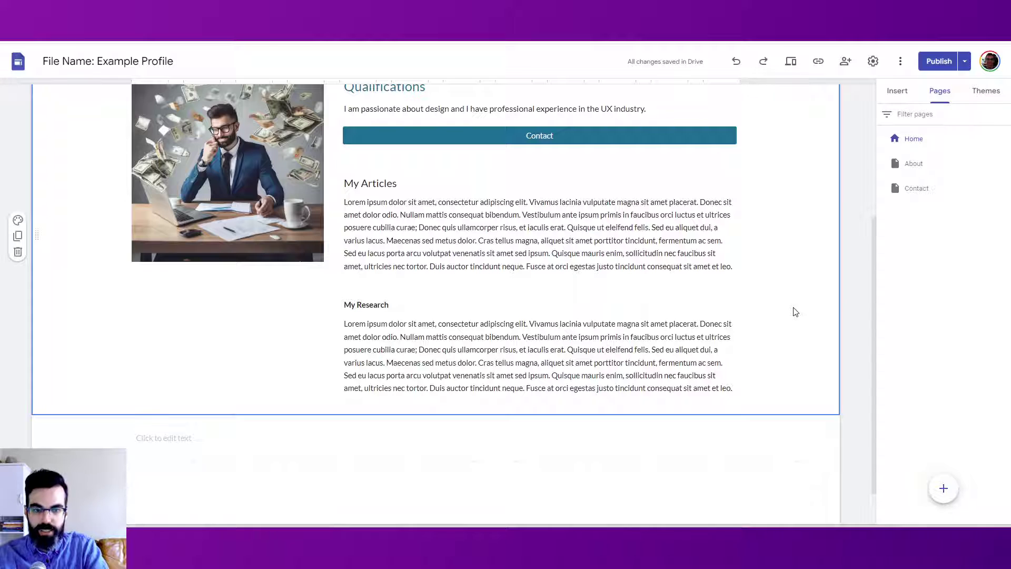
scroll(795, 312, up, 4)
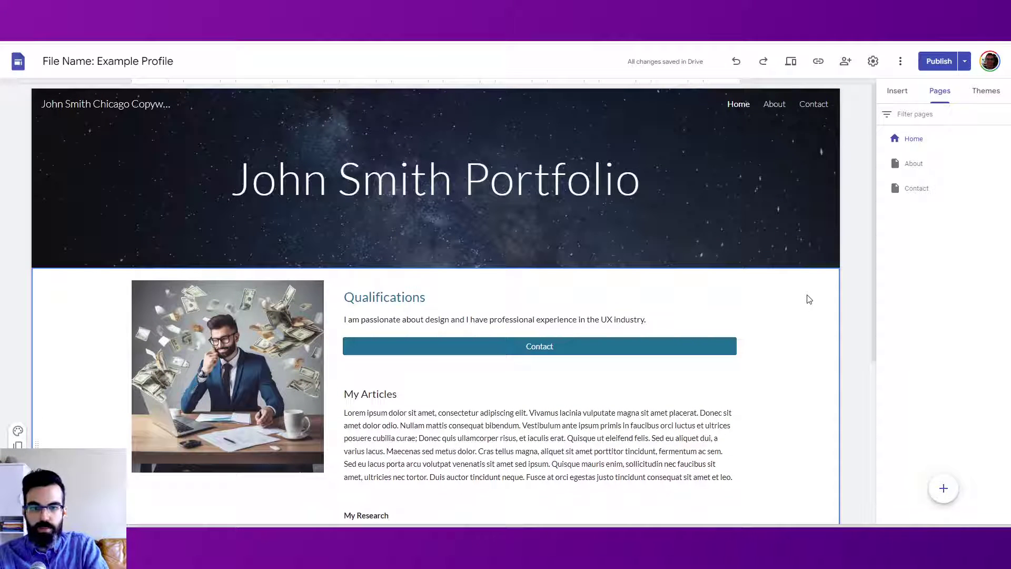
mouse_move(828, 255)
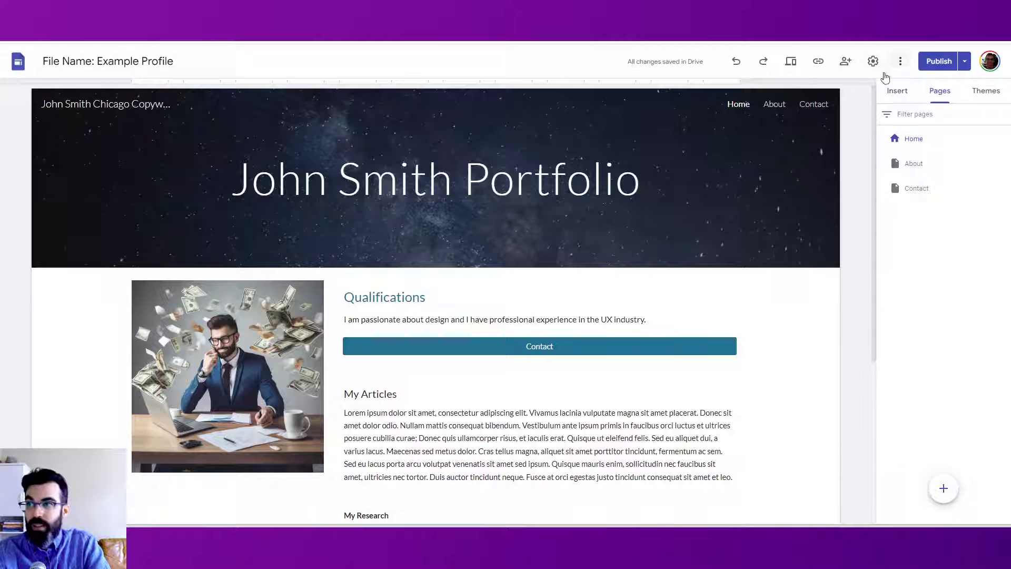
- Republish the site, then open the About page and select text in its 'About Me' title
click(937, 69)
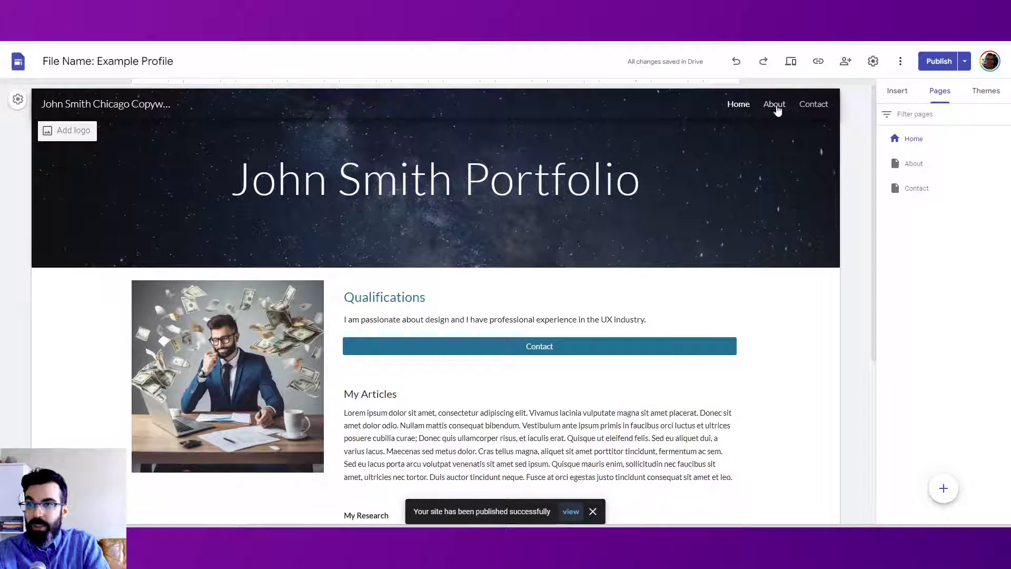
click(776, 106)
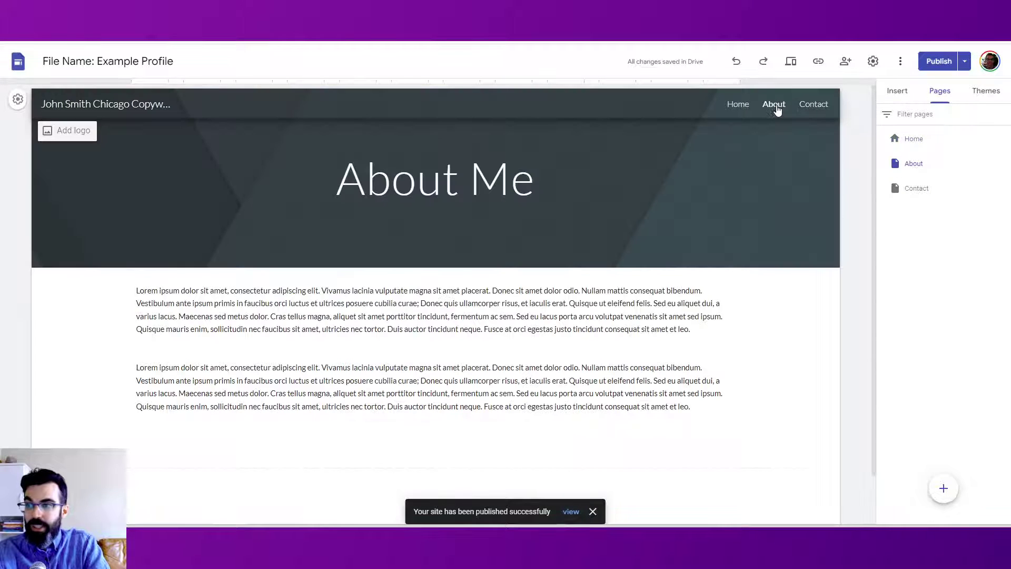
click(547, 180)
triple_click(547, 180)
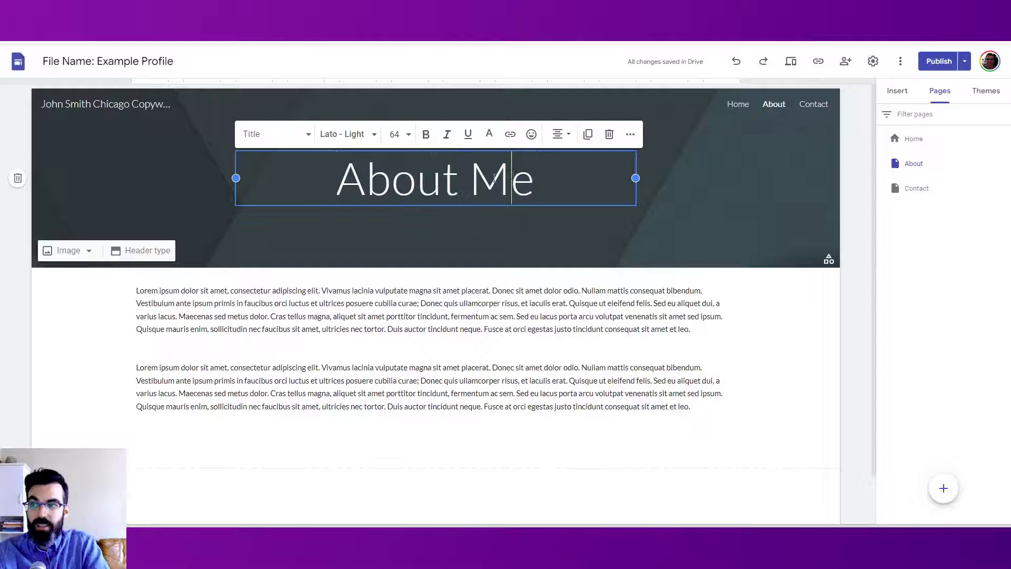
double_click(523, 176)
click(511, 177)
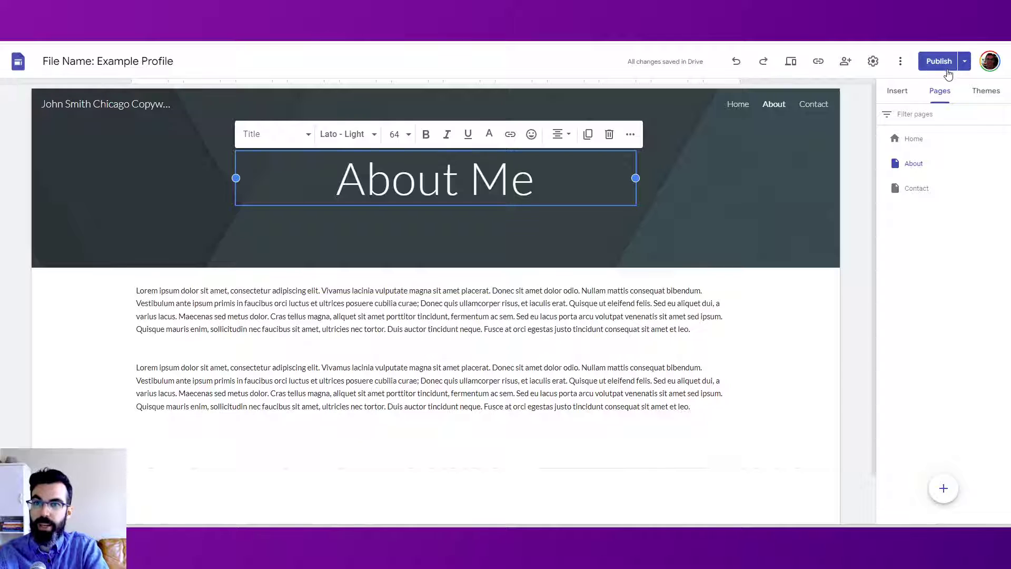
click(963, 62)
click(894, 80)
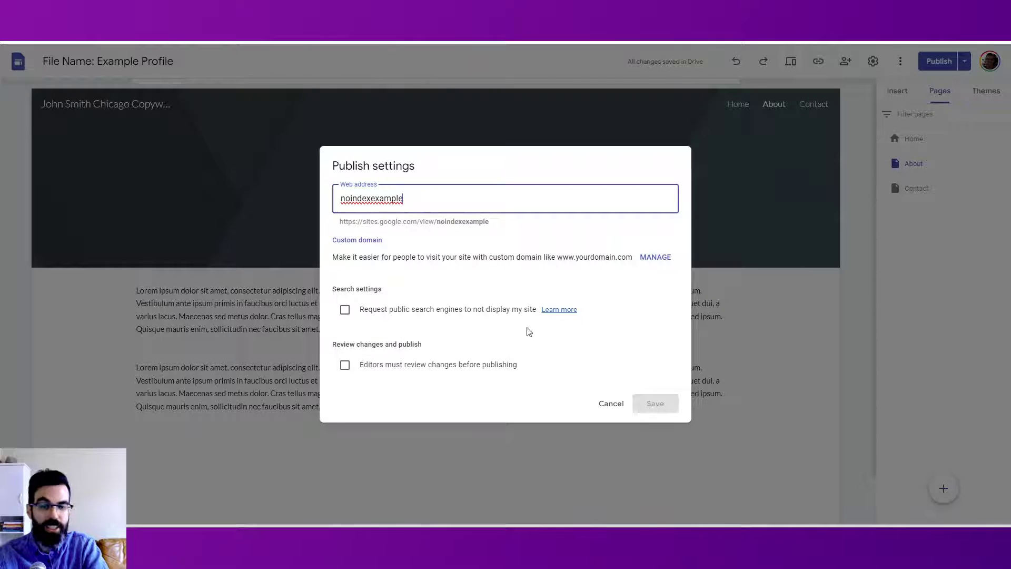
click(625, 412)
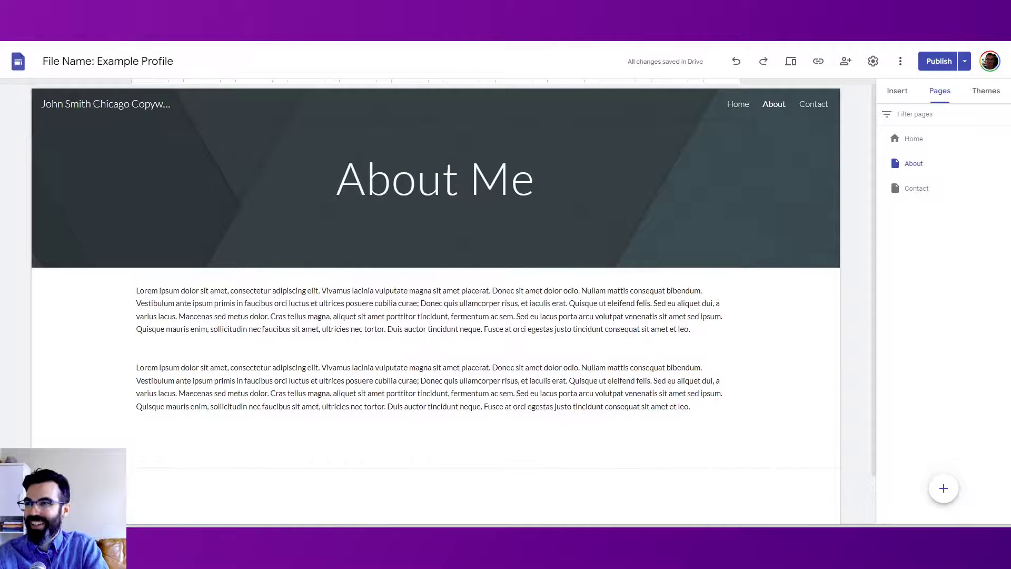
- Select and deselect the 'About Me' title, then reopen the Home page
key(ctrl+Tab)
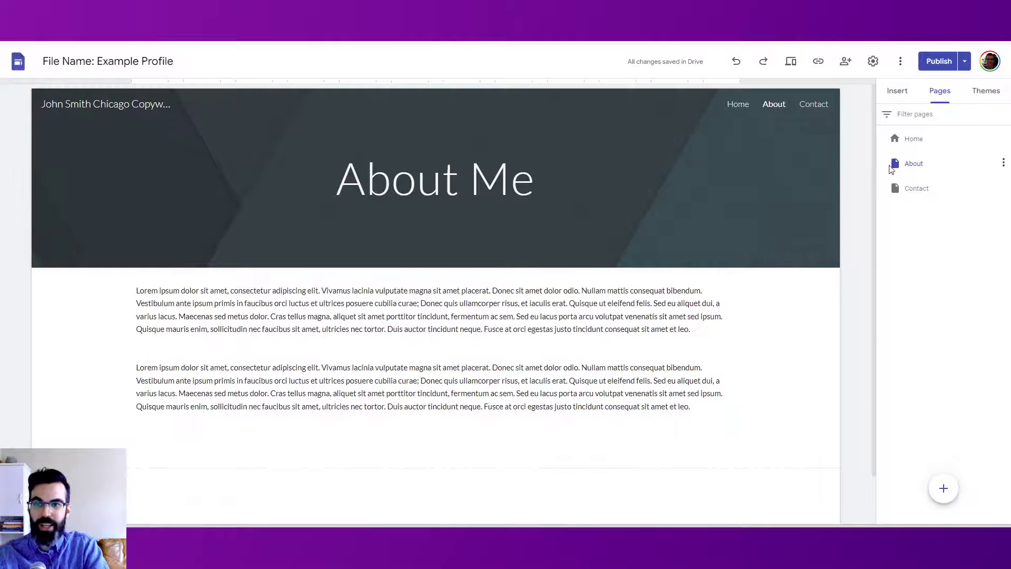
drag(337, 179, 690, 175)
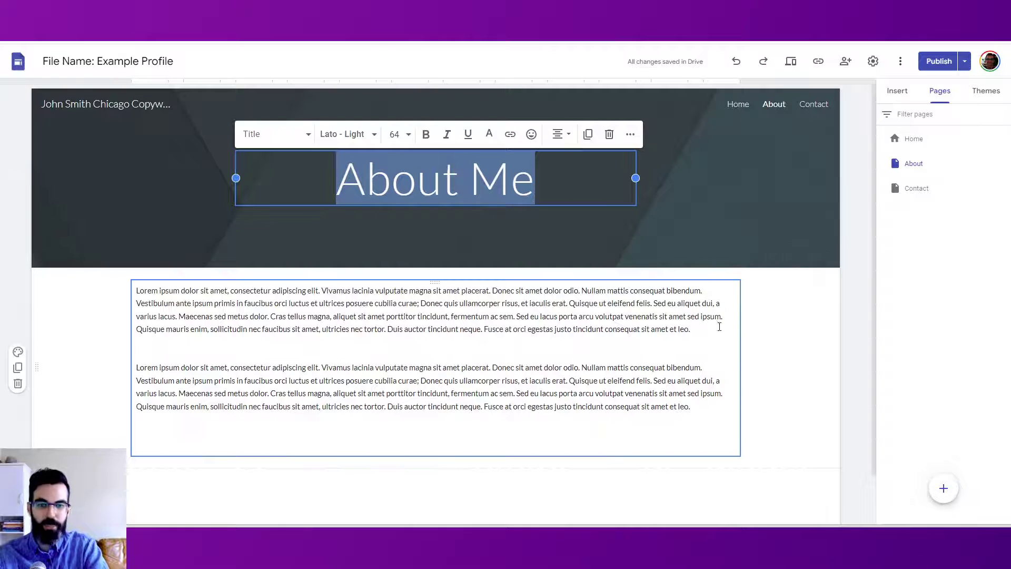
click(869, 276)
click(942, 141)
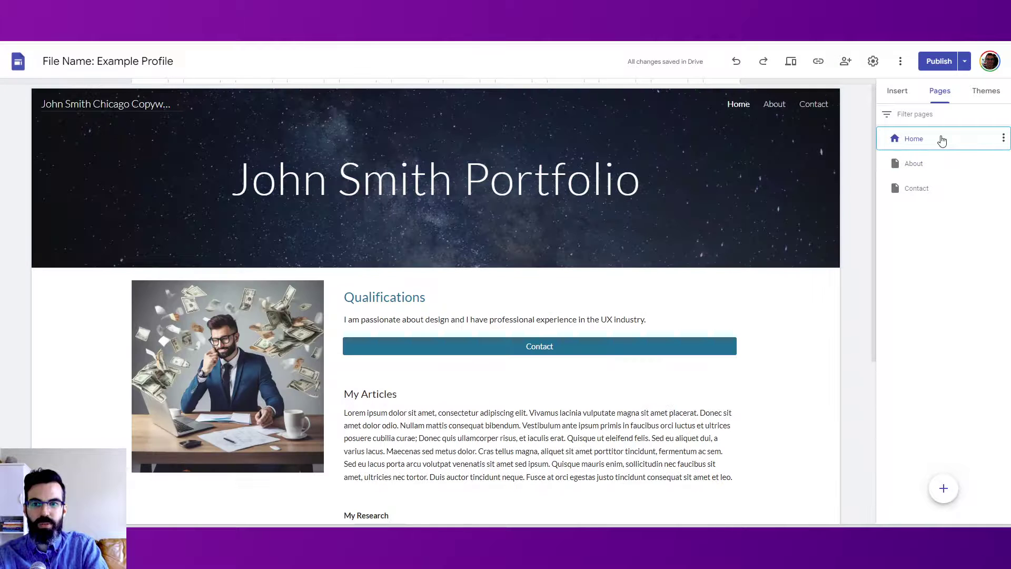